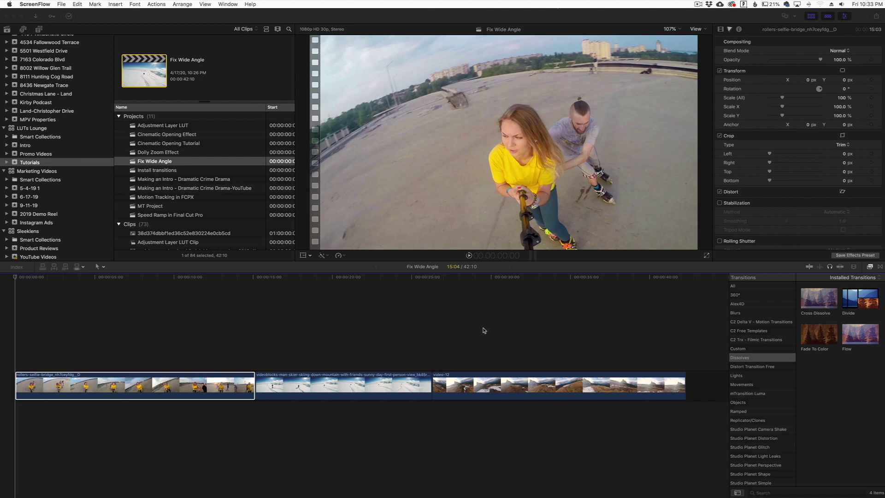
# Step: Drag Alex4D Wide Angle Fix from the Alex4D effects category onto the first rooftop clip
pyautogui.click(870, 267)
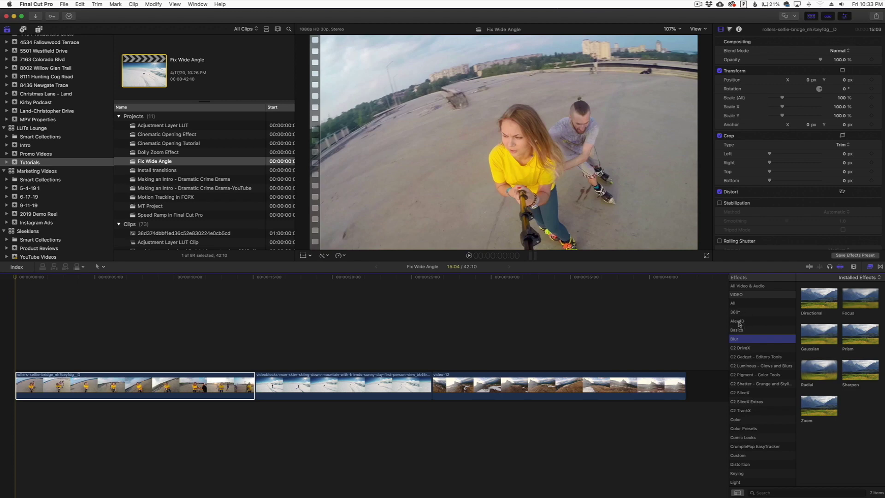
pyautogui.click(739, 322)
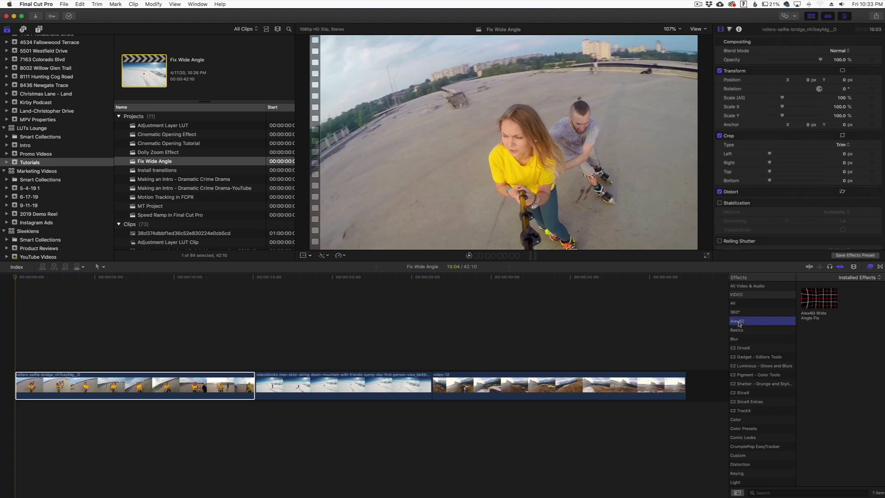
pyautogui.click(818, 304)
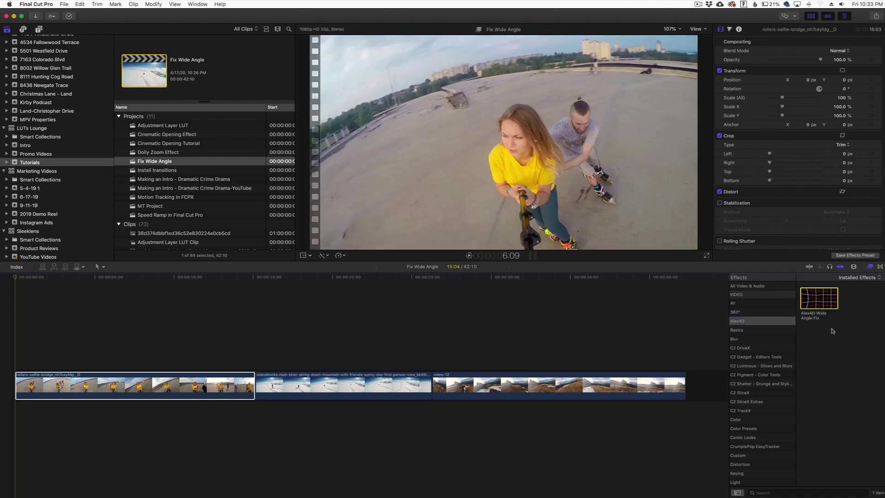
pyautogui.moveTo(820, 299); pyautogui.dragTo(178, 388)
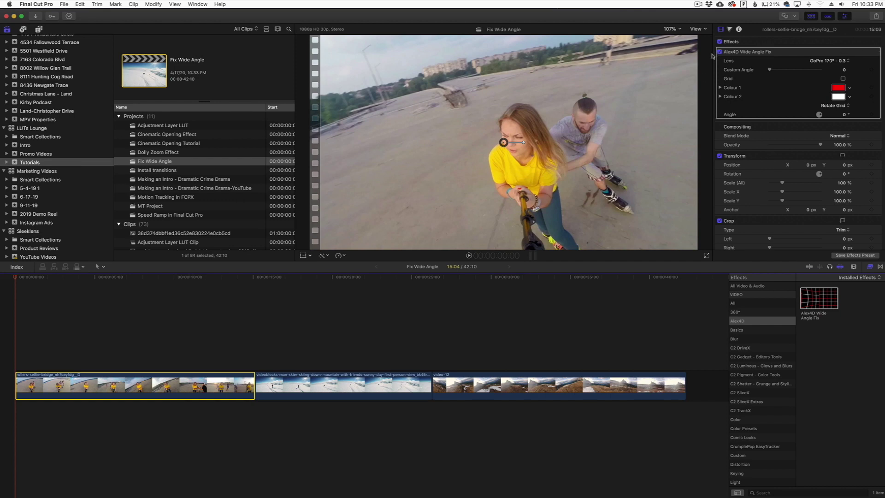
# Step: Compare the first clip with the Wide Angle Fix off and back on, then show the Lens presets
pyautogui.click(720, 51)
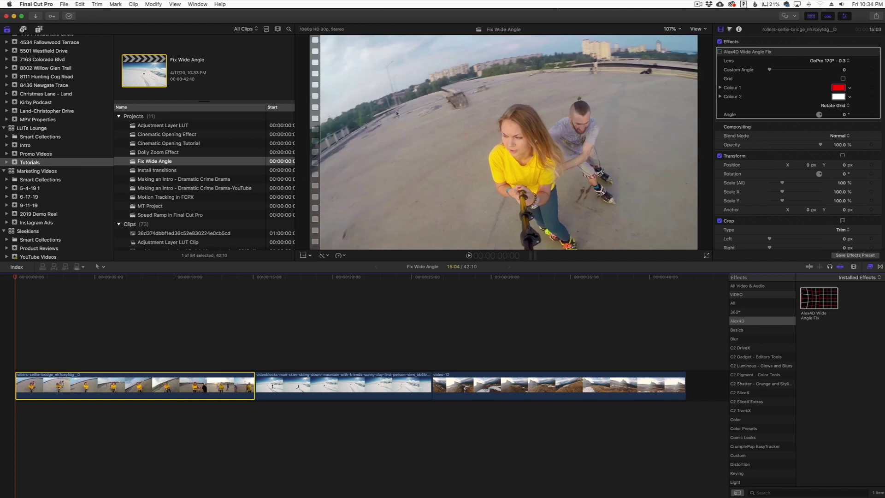
pyautogui.click(720, 52)
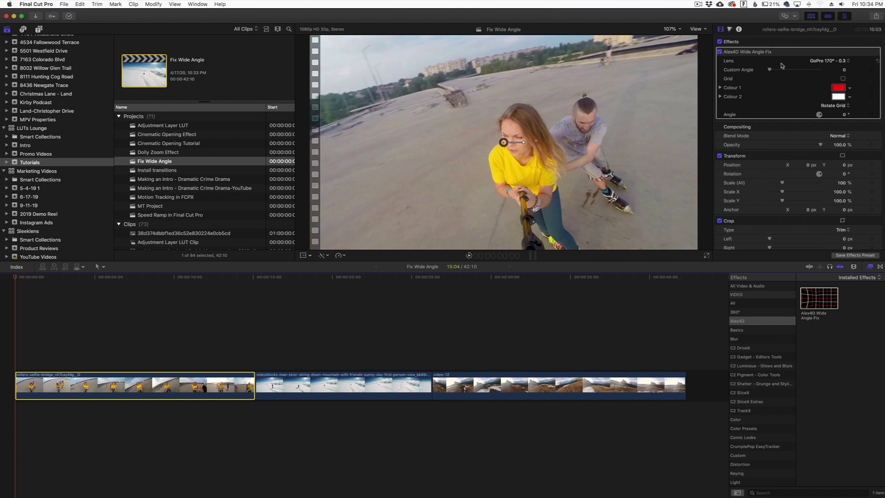
pyautogui.click(828, 62)
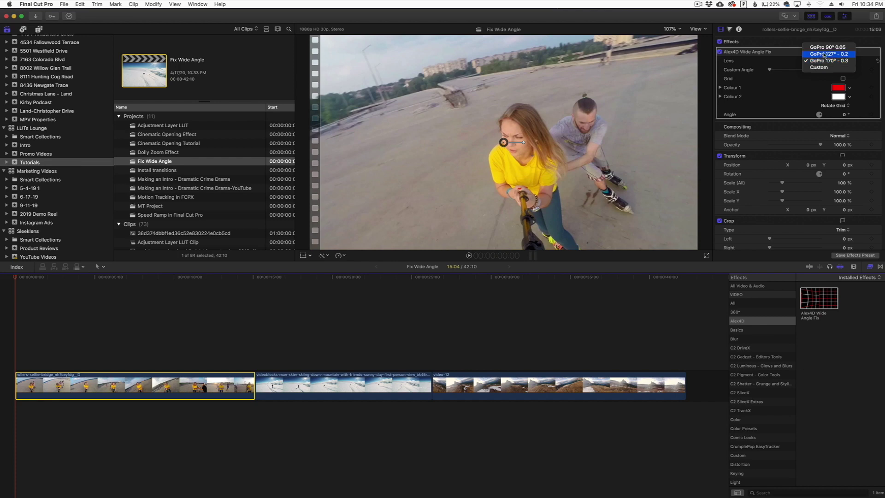
# Step: Try the GoPro 90° and GoPro 170° lens presets, then switch to Custom and adjust its angle
pyautogui.click(825, 47)
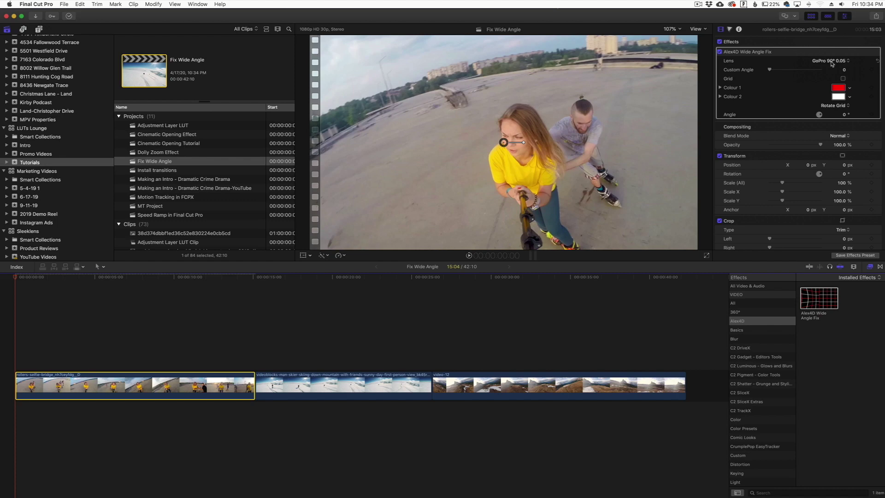
pyautogui.click(826, 63)
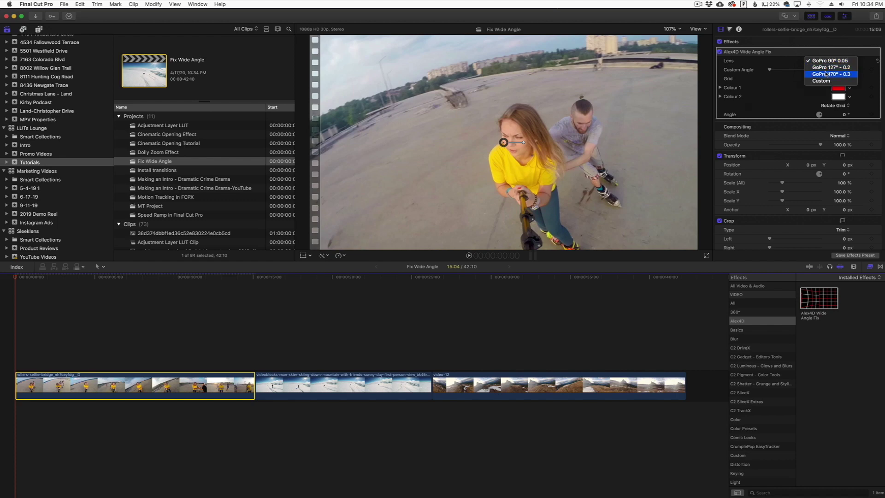
pyautogui.click(826, 75)
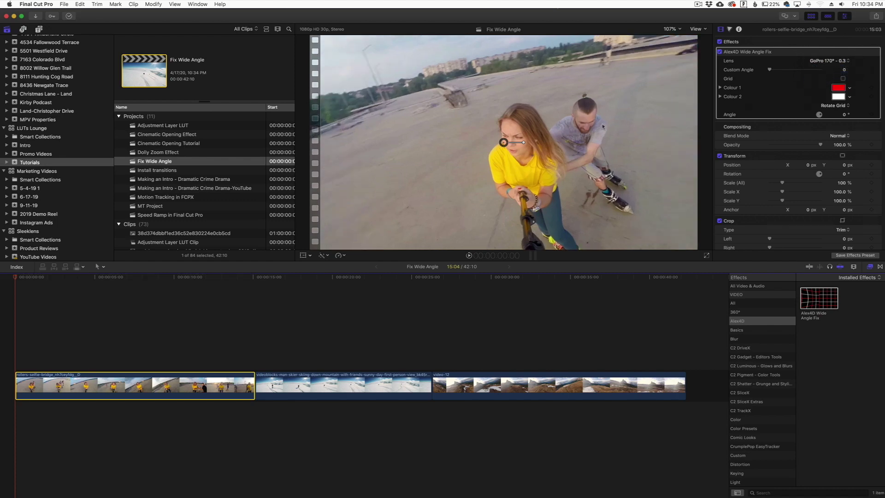
pyautogui.click(828, 60)
pyautogui.click(824, 67)
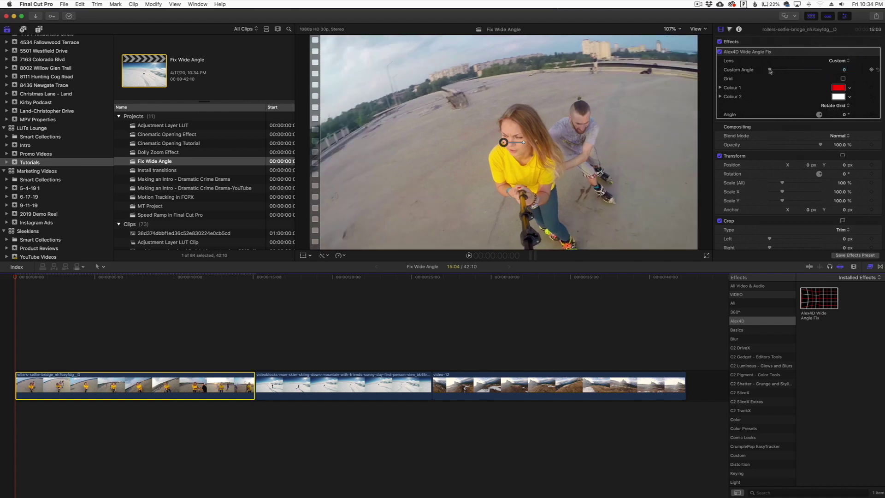
pyautogui.moveTo(769, 70)
pyautogui.mouseDown()
pyautogui.moveTo(790, 71)
pyautogui.moveTo(776, 72)
pyautogui.mouseUp()
# Step: Restore the GoPro 170° - 0.3 lens, compare the fix off and on at later frames, then reach the skier clip
pyautogui.click(838, 62)
pyautogui.click(843, 54)
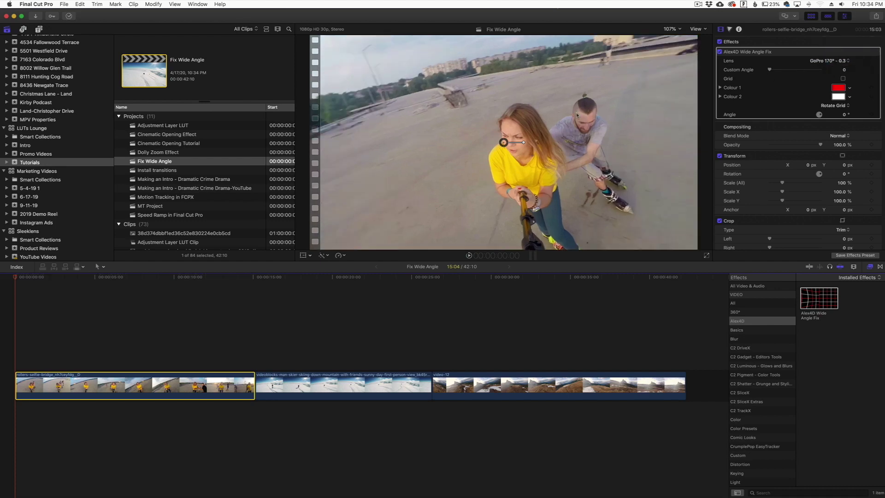
pyautogui.click(45, 279)
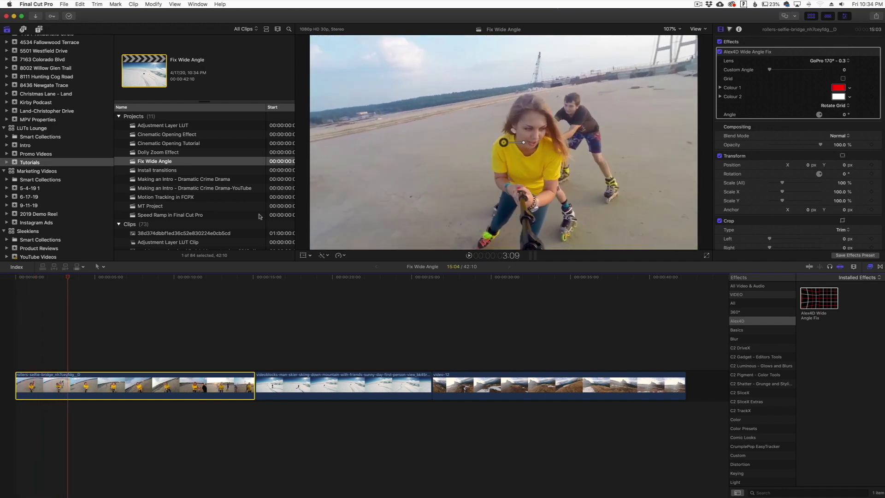
pyautogui.click(720, 52)
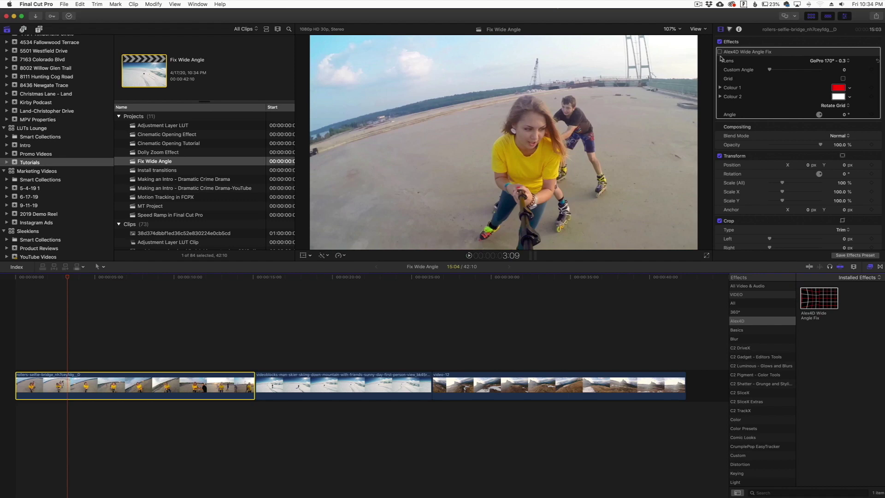
pyautogui.click(720, 52)
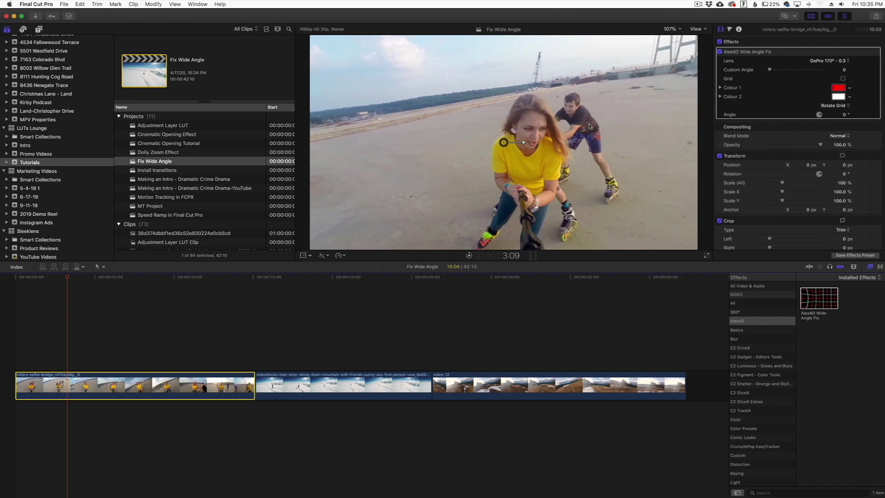
pyautogui.click(107, 278)
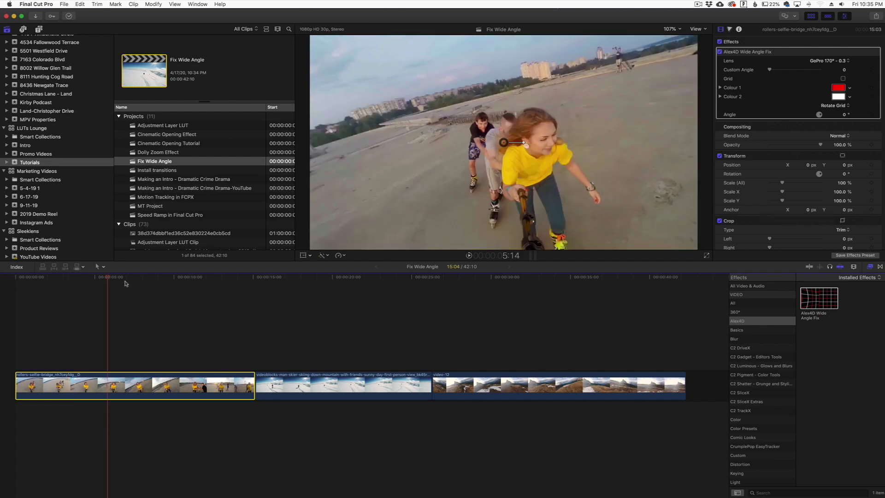
pyautogui.click(331, 277)
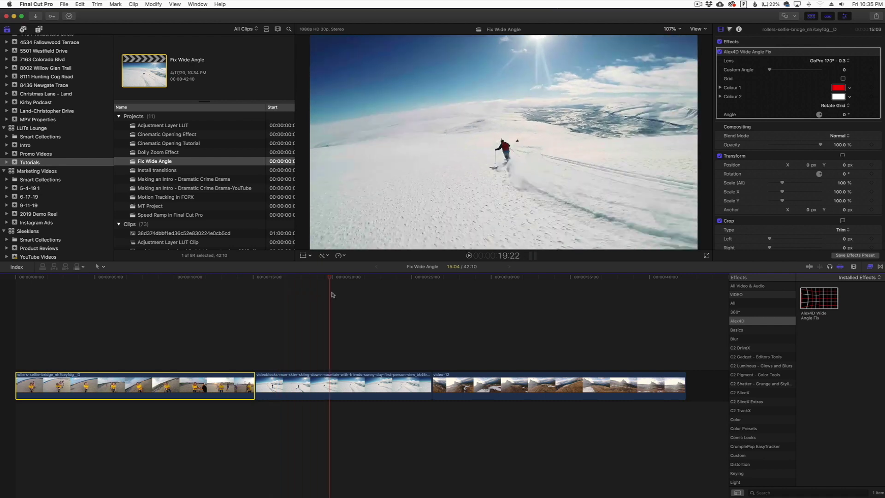
# Step: Apply Alex4D Wide Angle Fix to the skier clip, toggle it to compare, and scrub through its frames
pyautogui.click(332, 386)
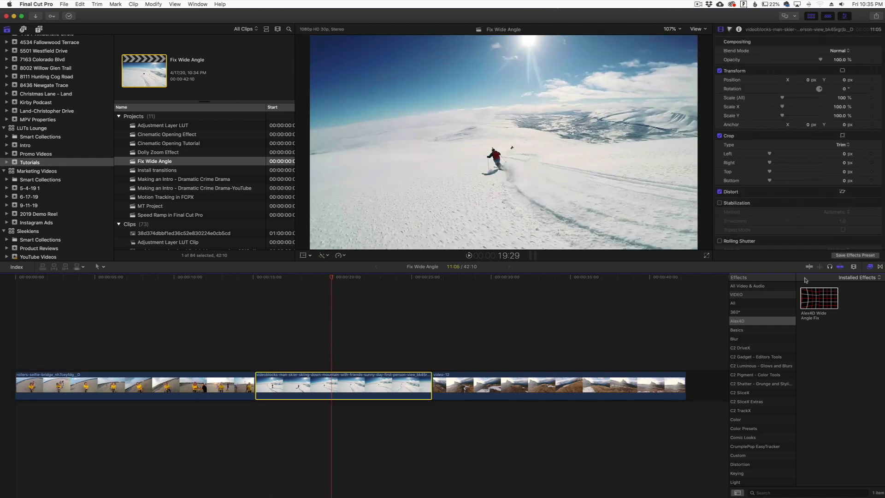
pyautogui.moveTo(817, 299); pyautogui.dragTo(343, 387)
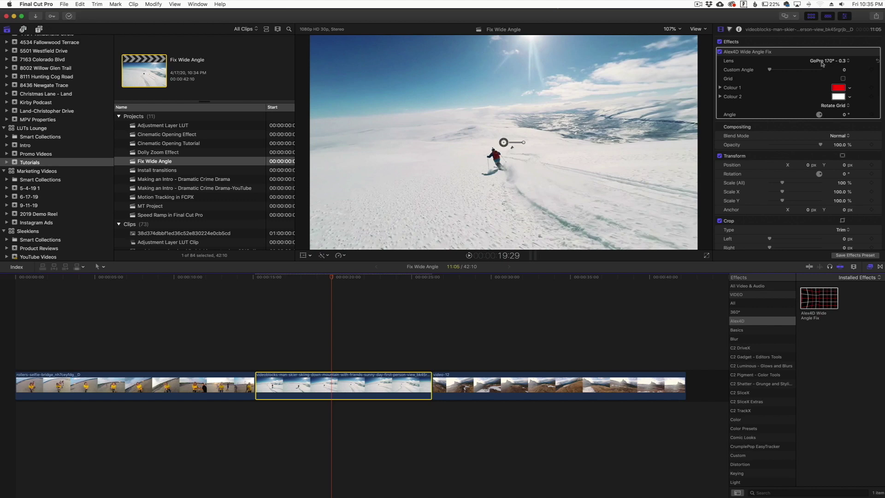
pyautogui.click(719, 52)
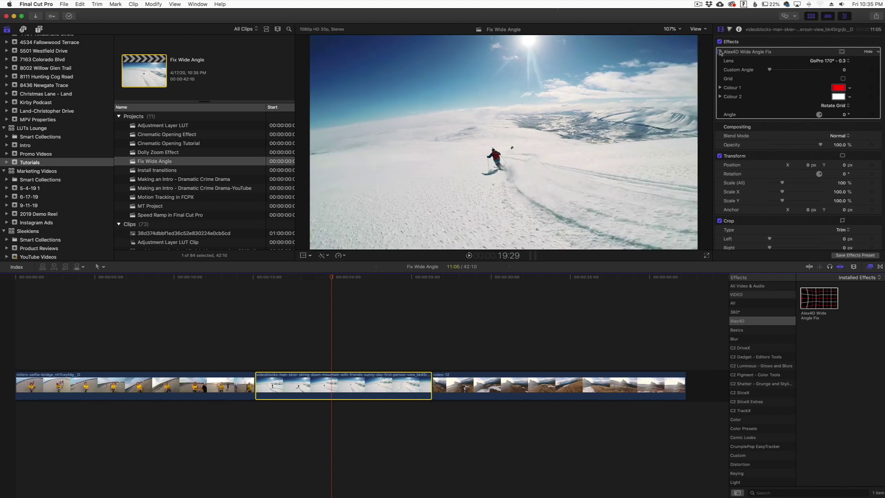
pyautogui.click(720, 51)
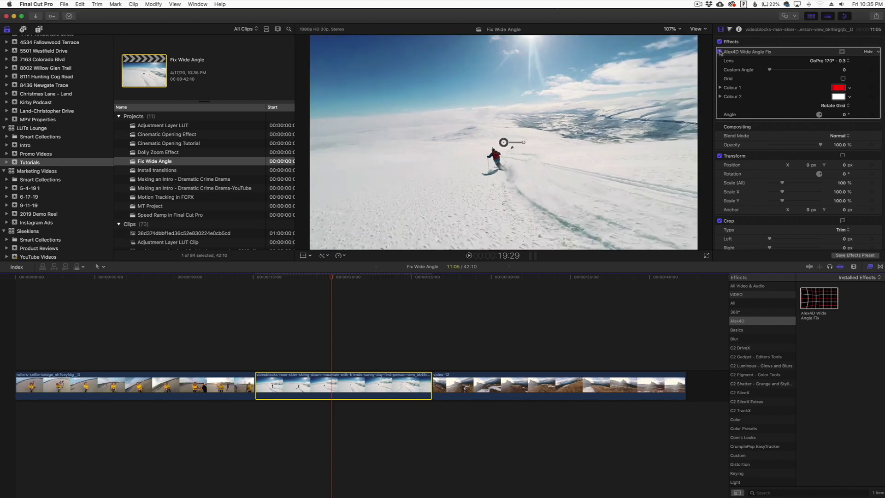
pyautogui.moveTo(331, 278); pyautogui.dragTo(444, 305)
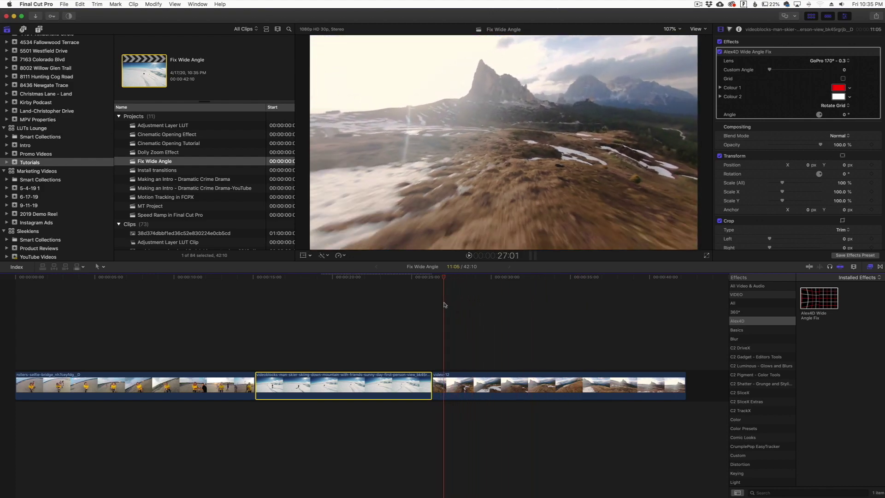
# Step: Apply Alex4D Wide Angle Fix to video-12, scrub its later frames, and toggle the fix to compare
pyautogui.moveTo(818, 299); pyautogui.dragTo(584, 375)
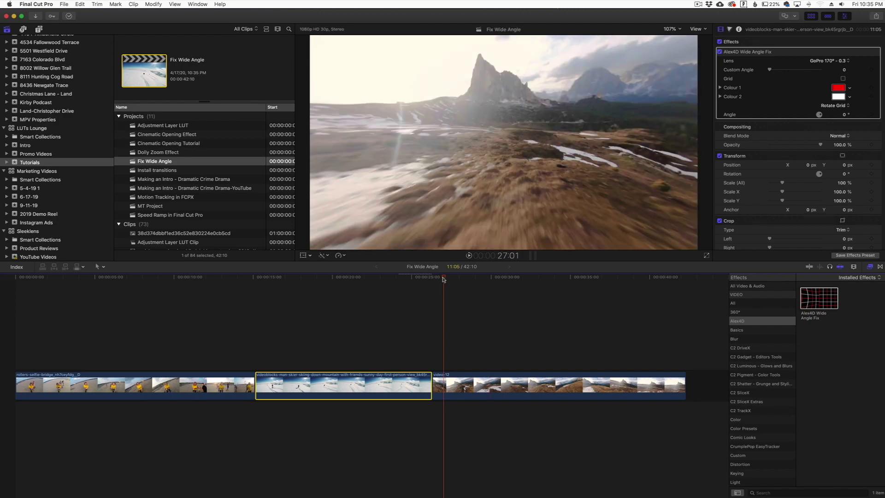
pyautogui.moveTo(444, 278); pyautogui.dragTo(651, 282)
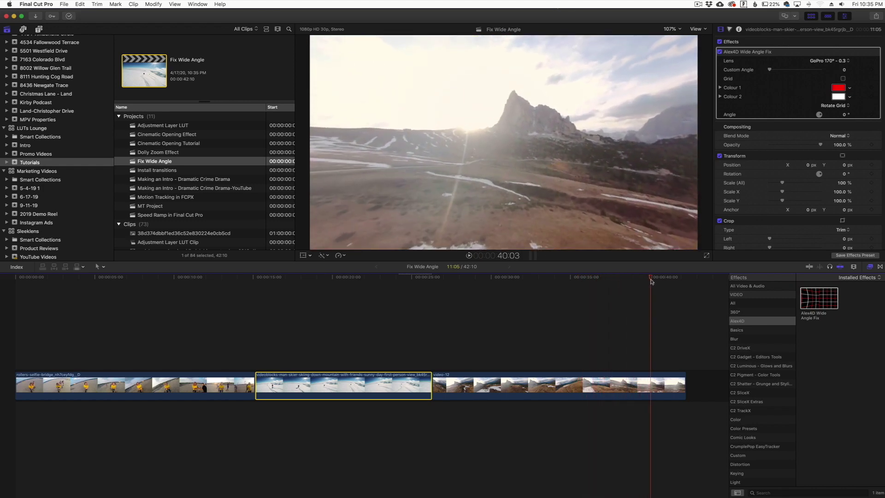
pyautogui.press('c')
pyautogui.click(721, 52)
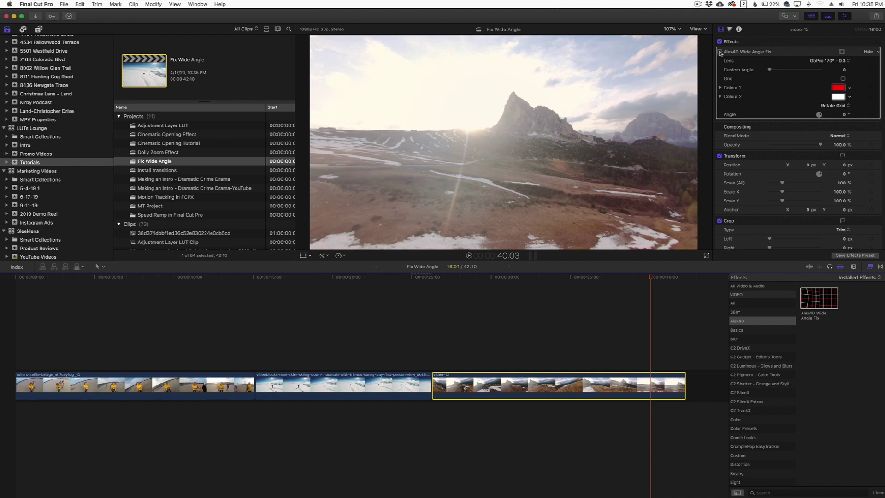
pyautogui.click(720, 52)
pyautogui.click(720, 52)
pyautogui.click(720, 51)
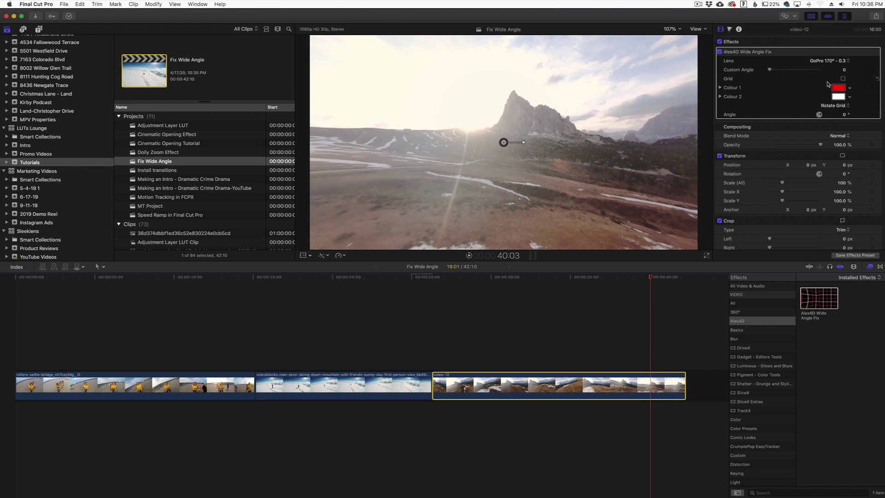
# Step: Turn on the Grid overlay for video-12, rotate it to 0.9°, and set Colour 1 to light blue
pyautogui.click(844, 78)
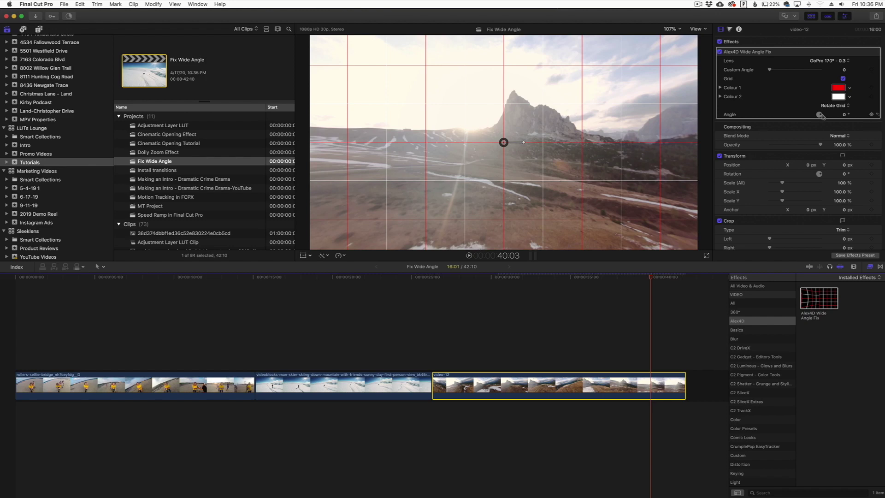
pyautogui.moveTo(820, 115); pyautogui.dragTo(822, 115)
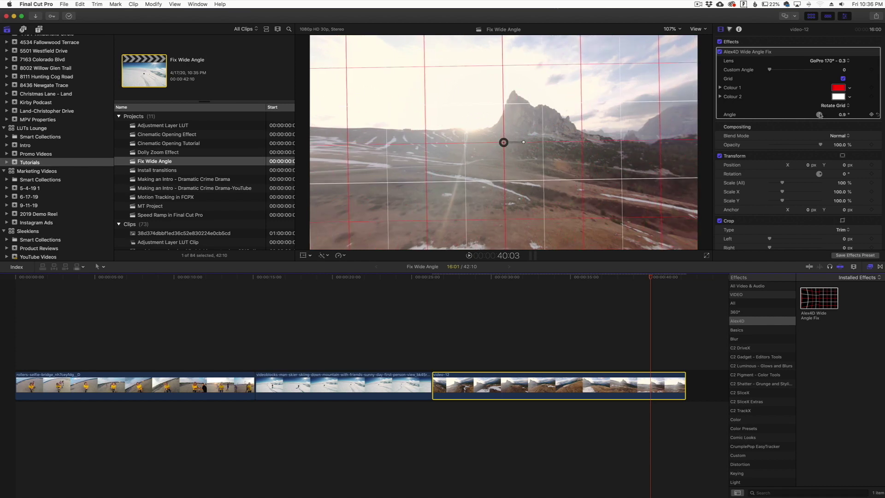
pyautogui.click(838, 96)
pyautogui.click(431, 267)
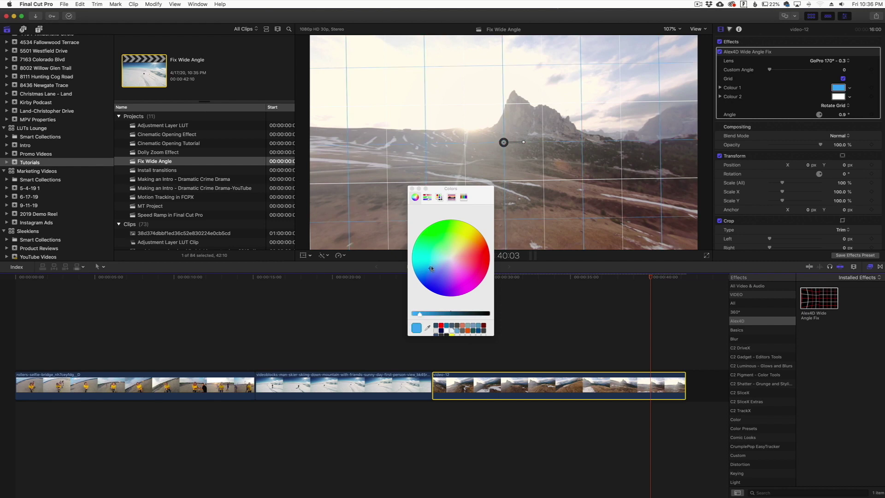
pyautogui.click(410, 187)
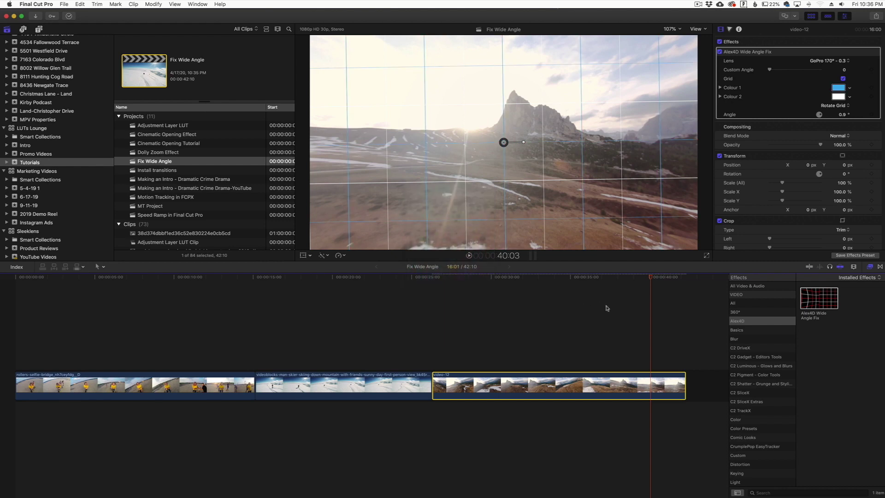